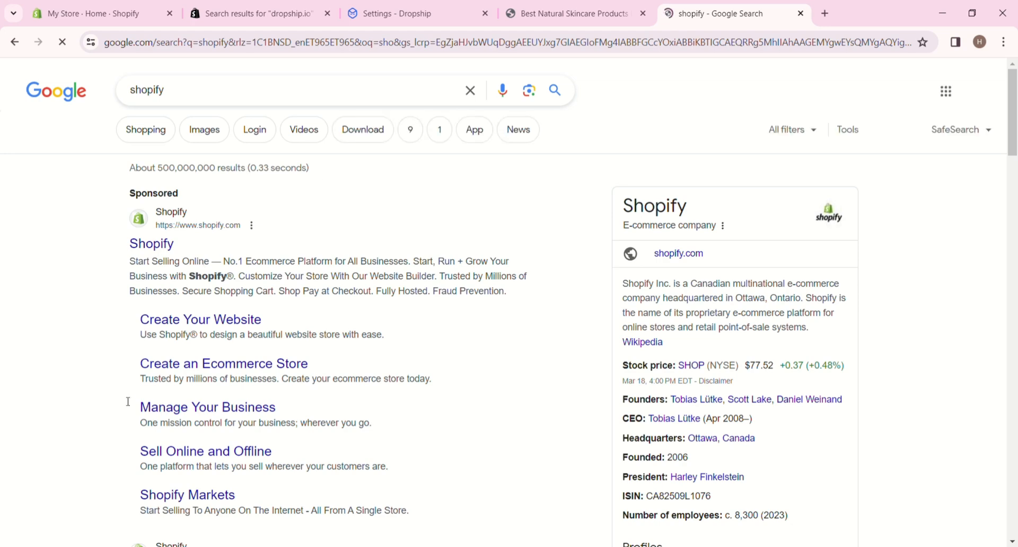
Open the Shopify website from the search results and log in to the store admin
{"action": "scroll", "coordinate": [125, 397], "scroll_direction": "down", "scroll_amount": 2}
{"action": "scroll", "coordinate": [125, 401], "scroll_direction": "down", "scroll_amount": 2}
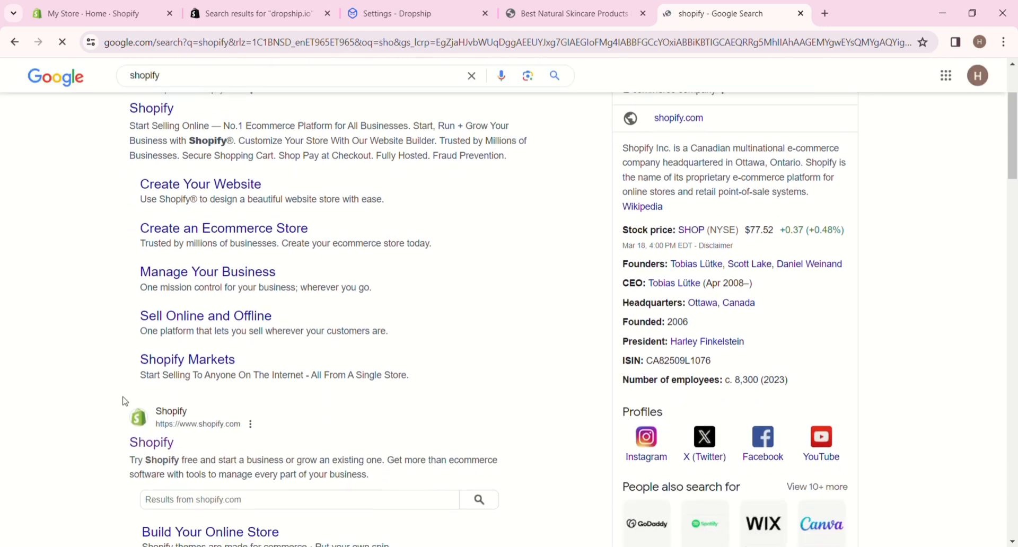
{"action": "left_click", "coordinate": [141, 401]}
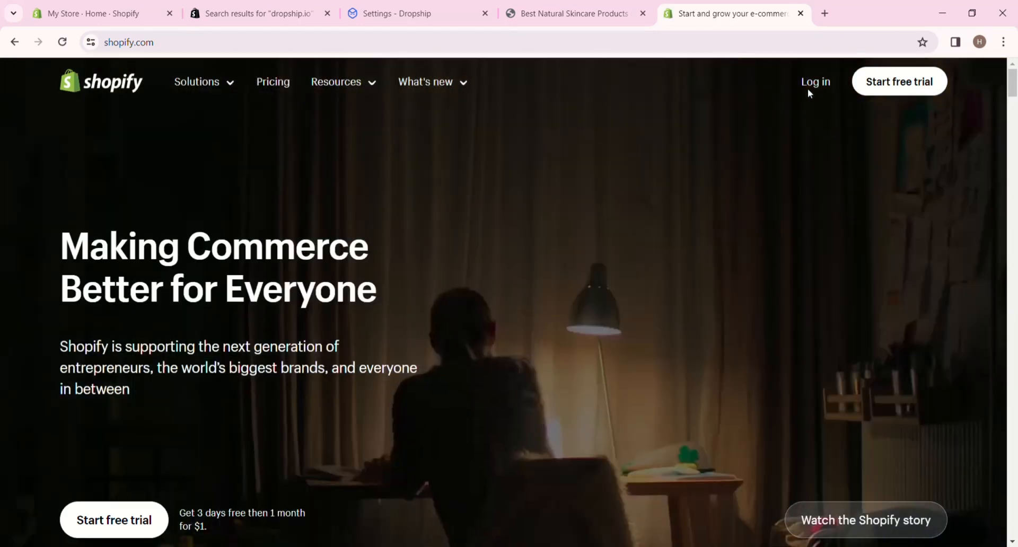
{"action": "left_click", "coordinate": [808, 84]}
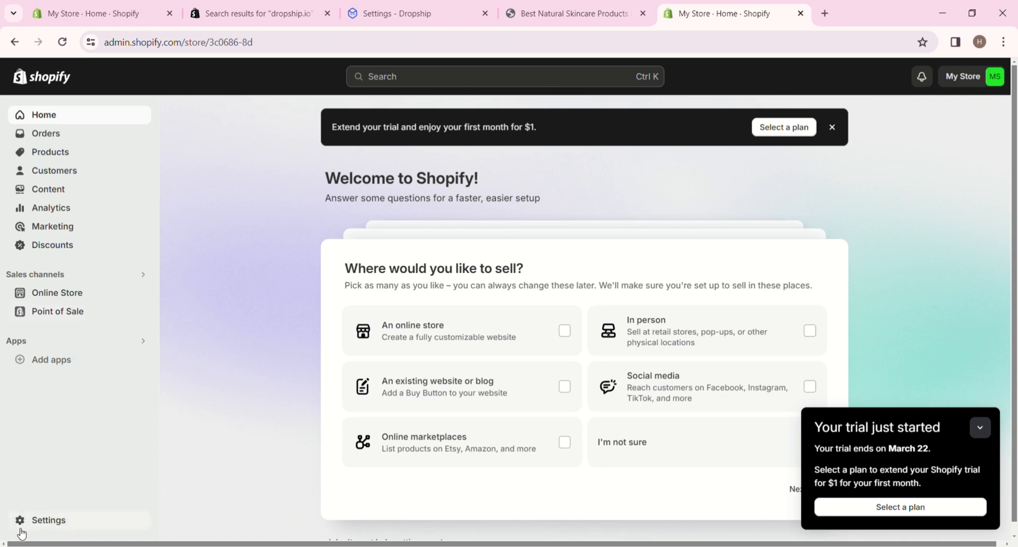
Open the store's payment settings and bring up the list of third-party payment providers
{"action": "left_click", "coordinate": [40, 524]}
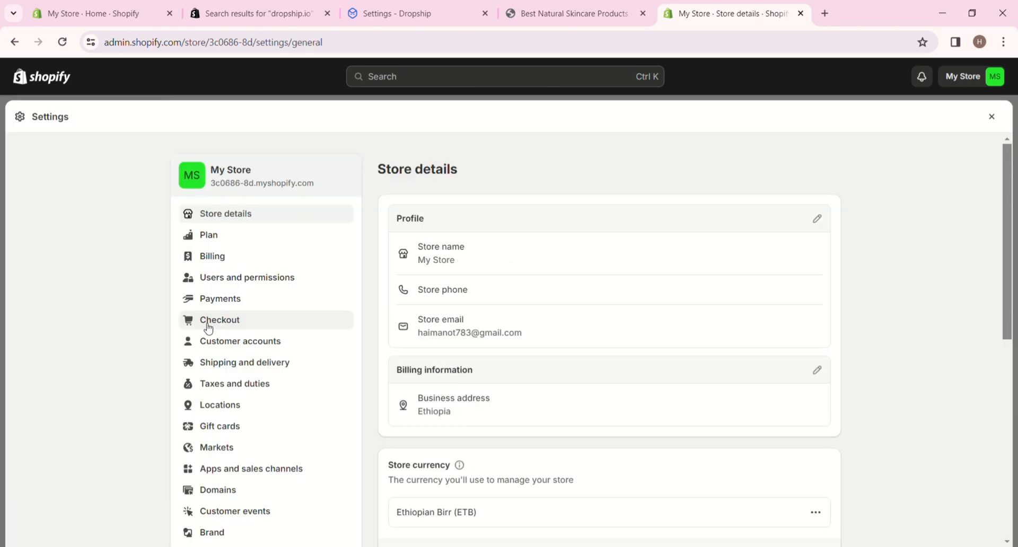
{"action": "left_click", "coordinate": [221, 322]}
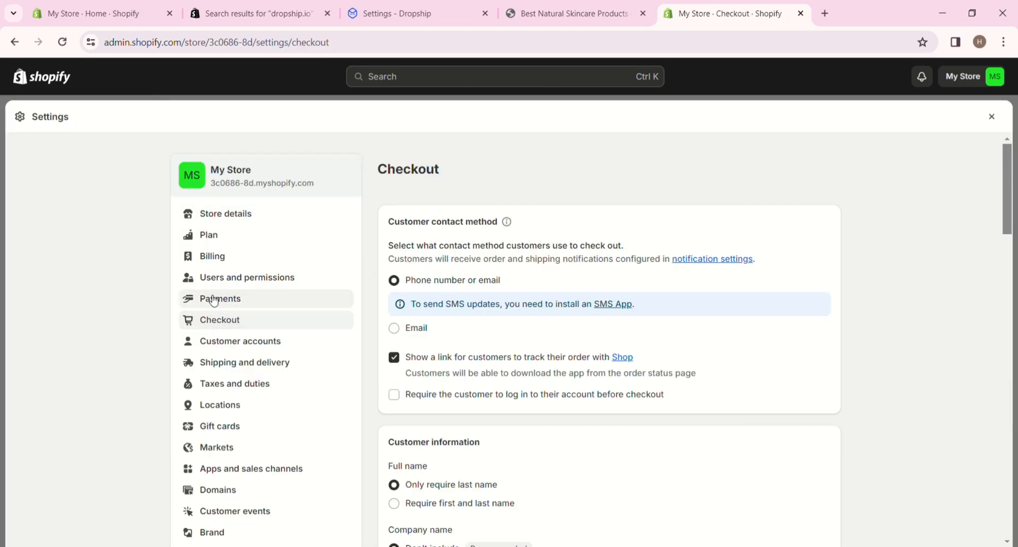
{"action": "left_click", "coordinate": [223, 305]}
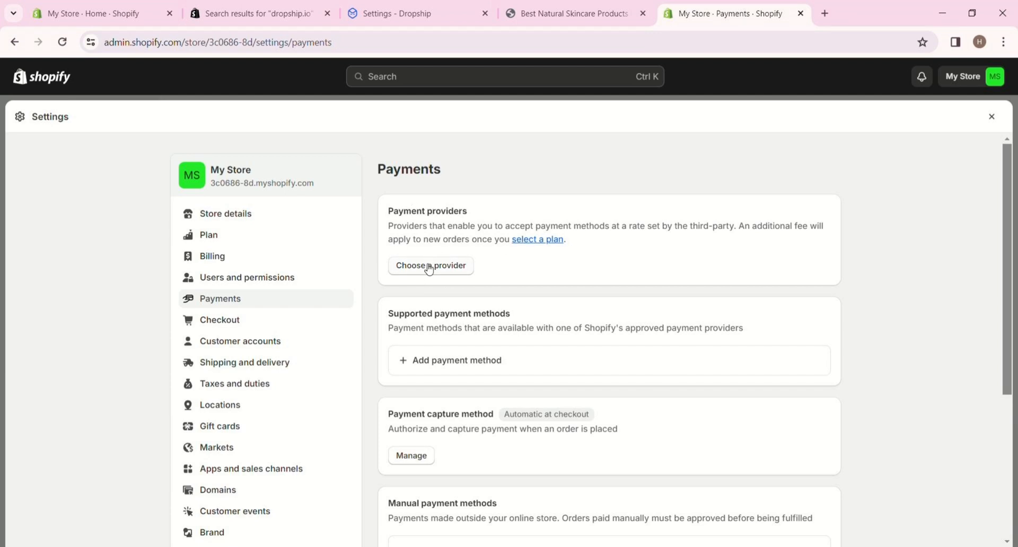
{"action": "left_click", "coordinate": [425, 272]}
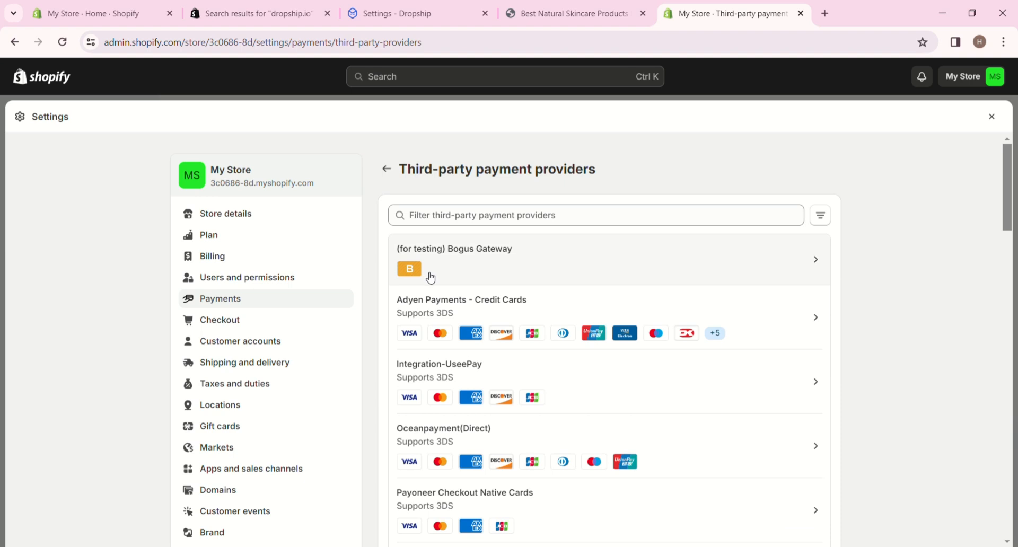
Filter the third-party payment providers for "paypal" and close the settings
{"action": "left_click", "coordinate": [459, 219]}
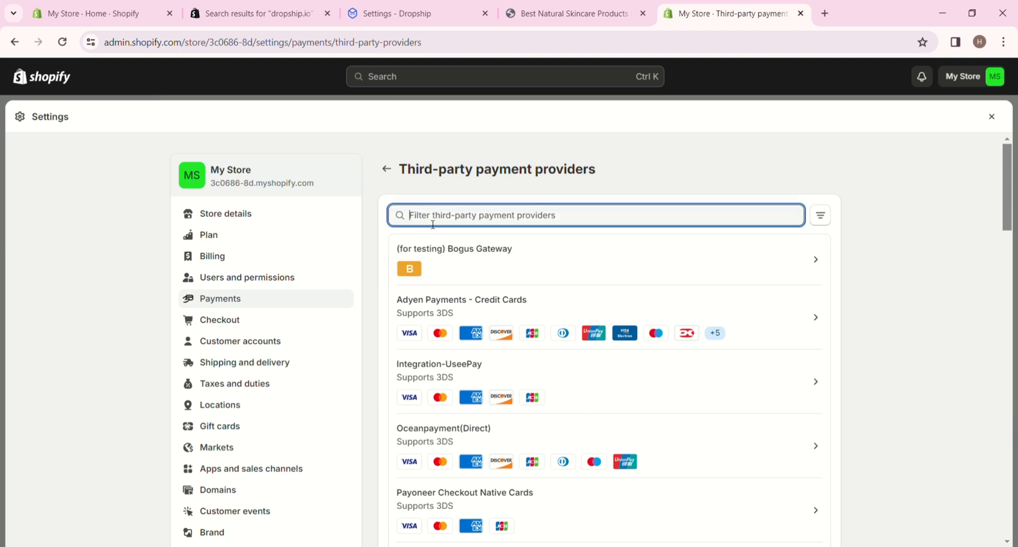
{"action": "type", "text": "pa"}
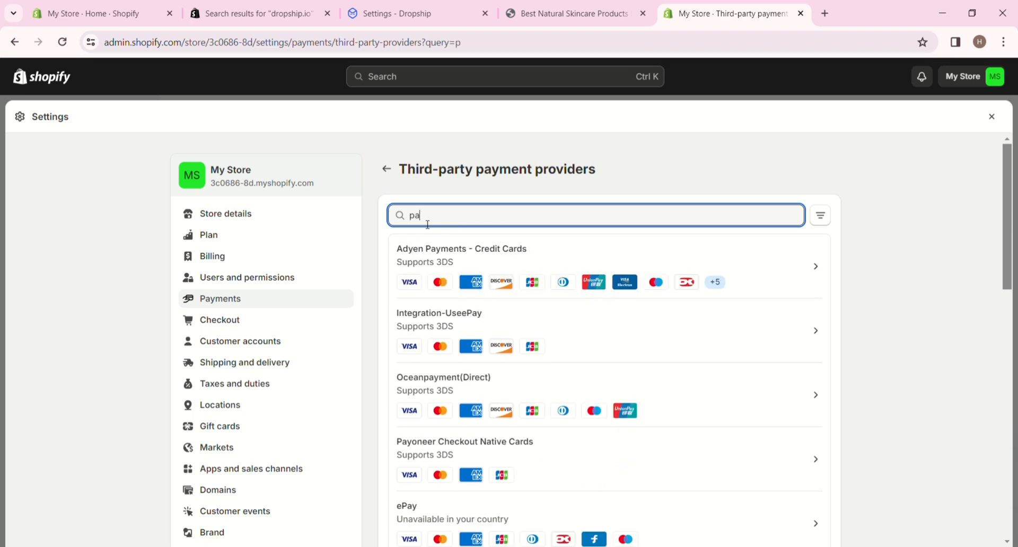
{"action": "type", "text": "yp"}
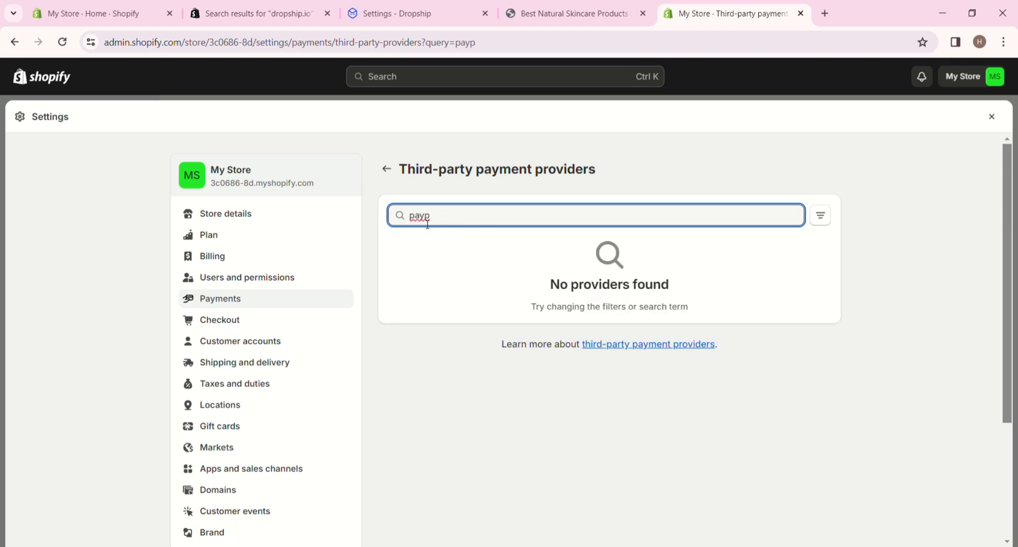
{"action": "type", "text": "al"}
{"action": "scroll", "coordinate": [288, 229], "scroll_direction": "down", "scroll_amount": 2}
{"action": "scroll", "coordinate": [629, 207], "scroll_direction": "up", "scroll_amount": 2}
{"action": "left_click", "coordinate": [992, 116]}
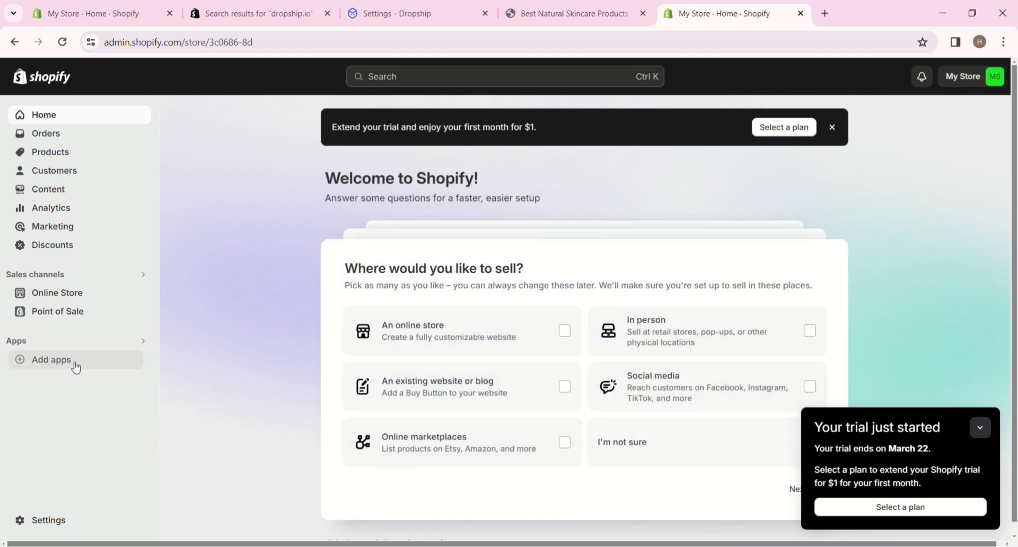
Go to the Shopify App Store from the store admin and search it for "paypal"
{"action": "left_click", "coordinate": [43, 360]}
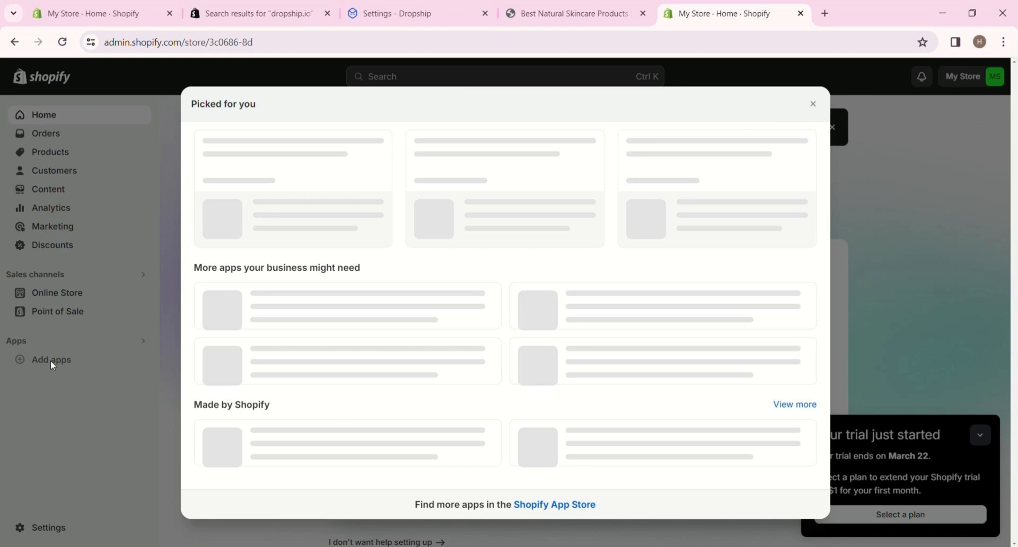
{"action": "scroll", "coordinate": [484, 390], "scroll_direction": "down", "scroll_amount": 1}
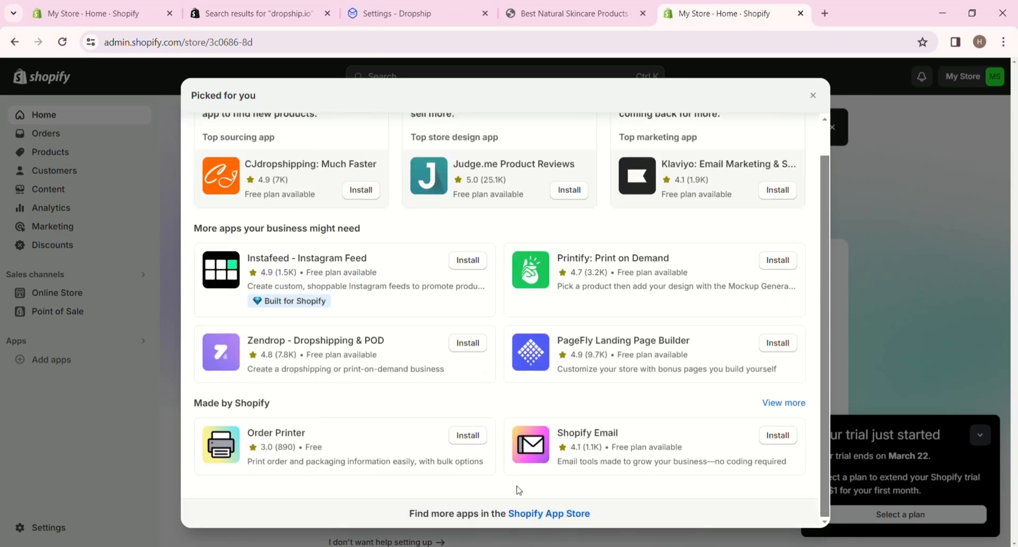
{"action": "left_click", "coordinate": [551, 515]}
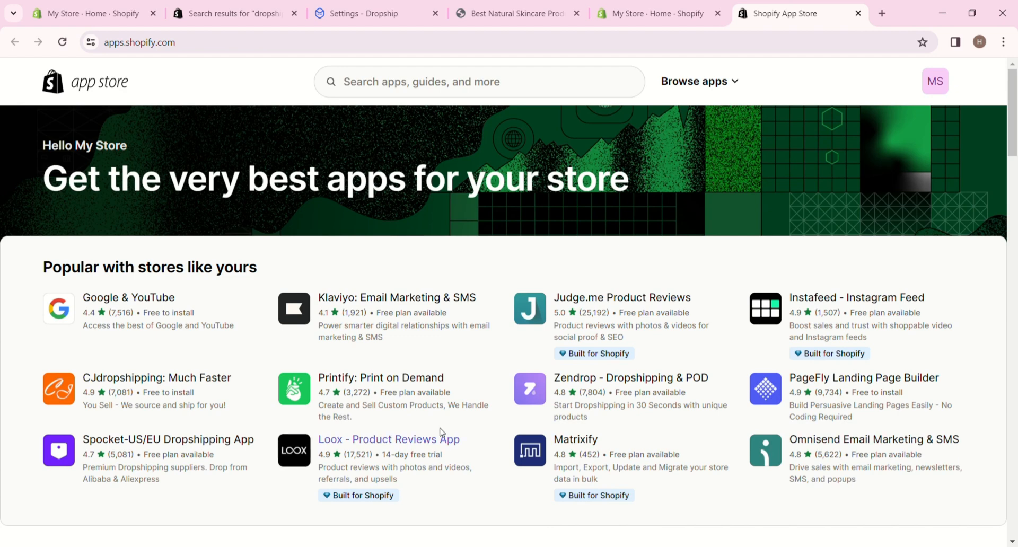
{"action": "left_click", "coordinate": [409, 89]}
{"action": "type", "text": "p"}
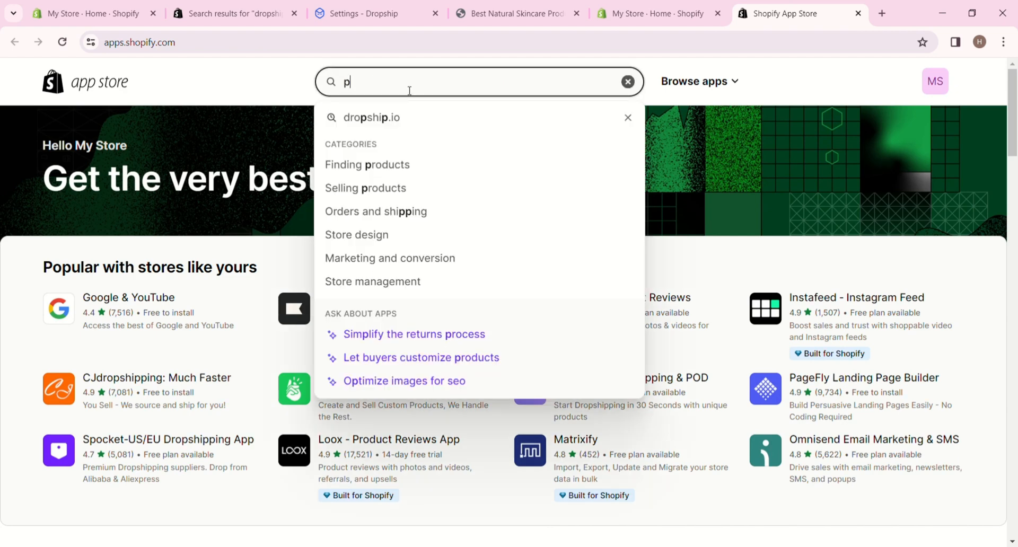
{"action": "type", "text": "aypal"}
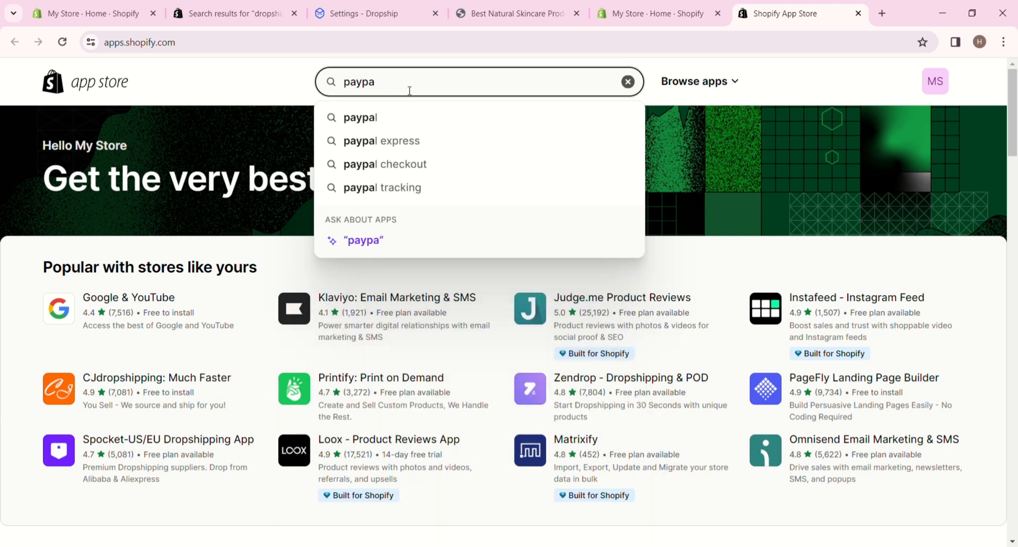
{"action": "left_click", "coordinate": [399, 117]}
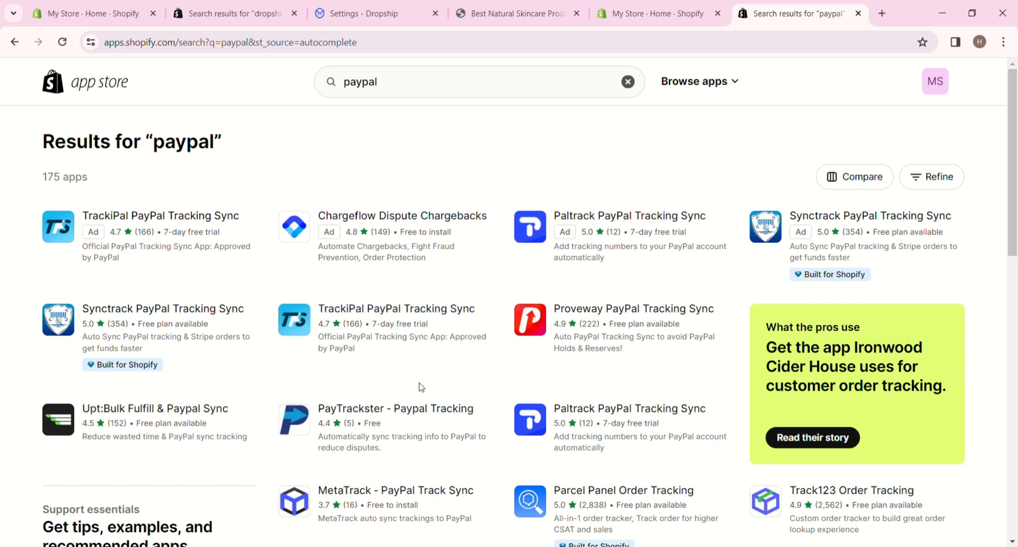
Look over the PayPal app results and view the PayTrackster - Paypal Tracking listing before returning to the results
{"action": "scroll", "coordinate": [495, 249], "scroll_direction": "down", "scroll_amount": 1}
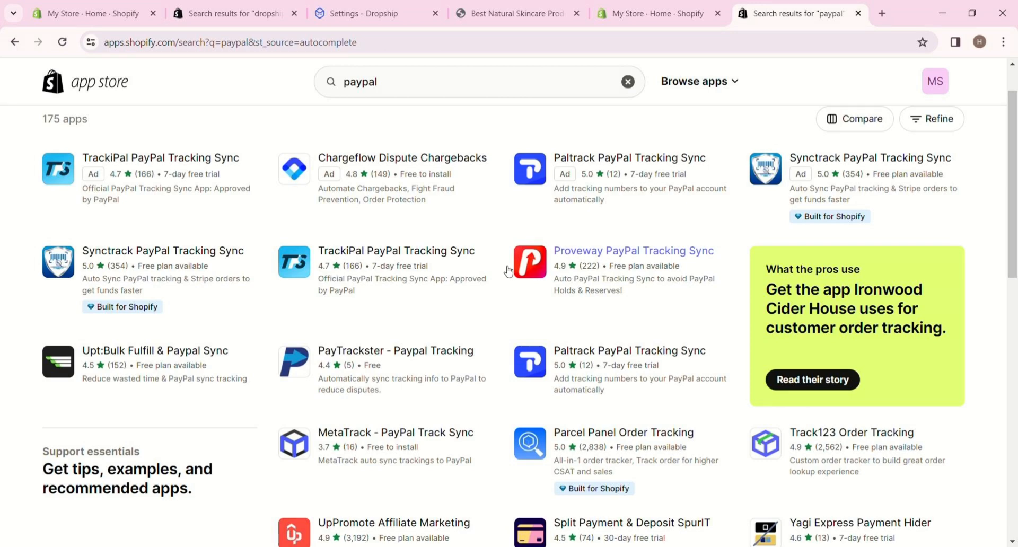
{"action": "scroll", "coordinate": [393, 275], "scroll_direction": "up", "scroll_amount": 1}
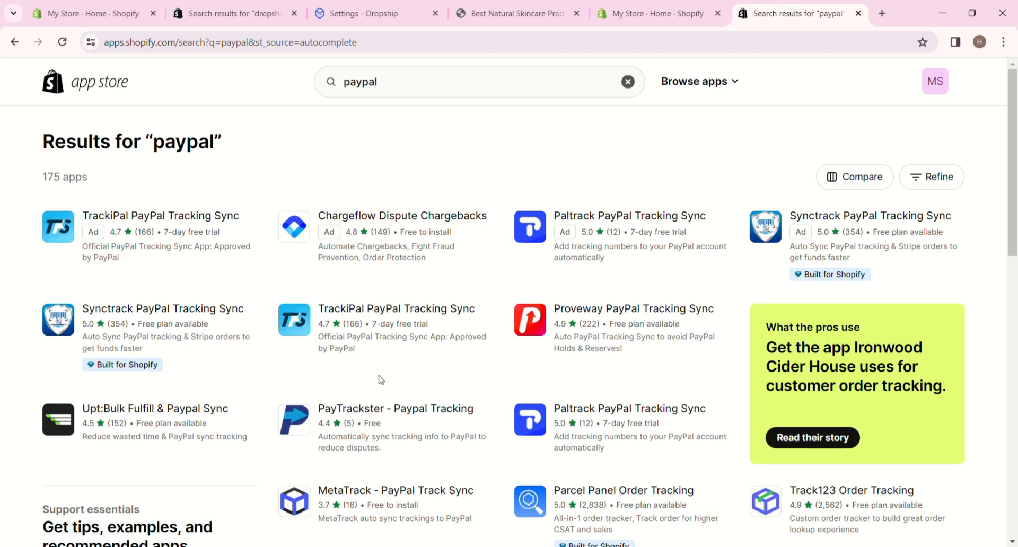
{"action": "left_click", "coordinate": [394, 418]}
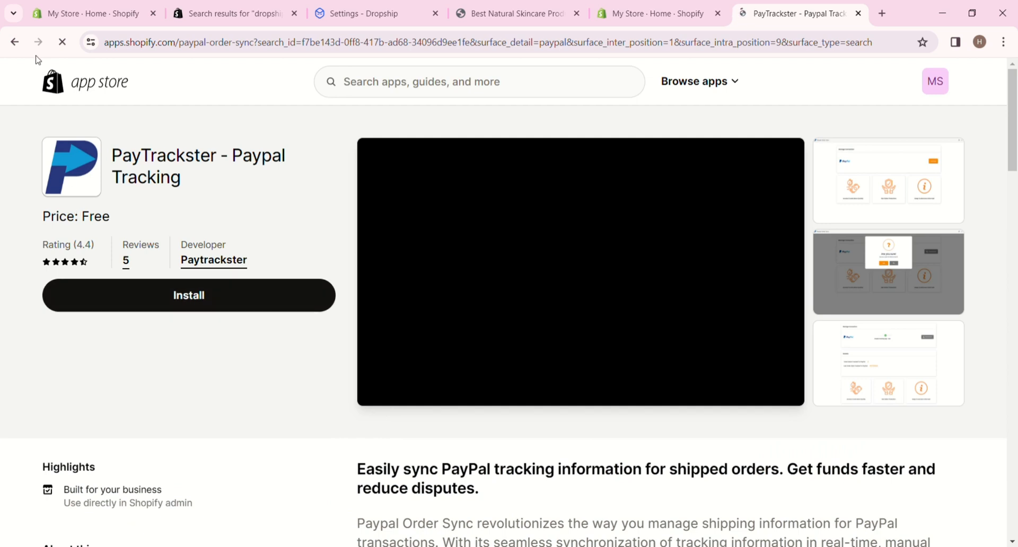
{"action": "left_click", "coordinate": [14, 42]}
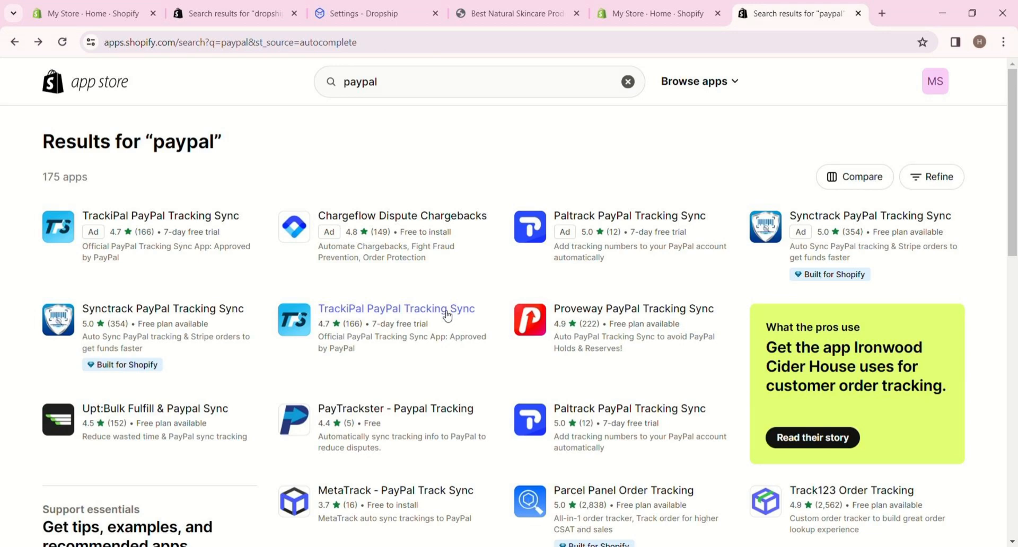
Install the Proveway PayPal Tracking Sync app on the store and pin it to the admin navigation
{"action": "left_click", "coordinate": [645, 321]}
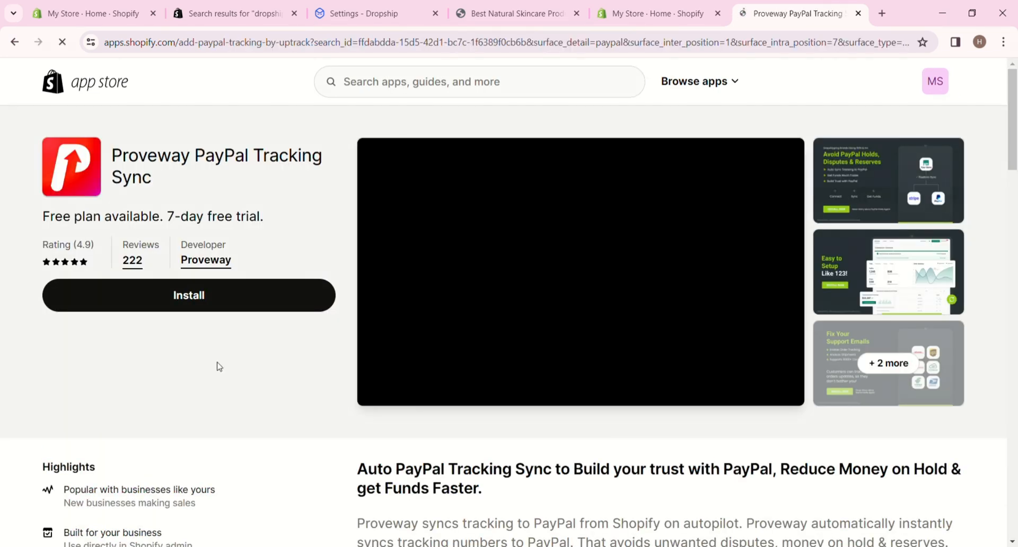
{"action": "left_click", "coordinate": [213, 303]}
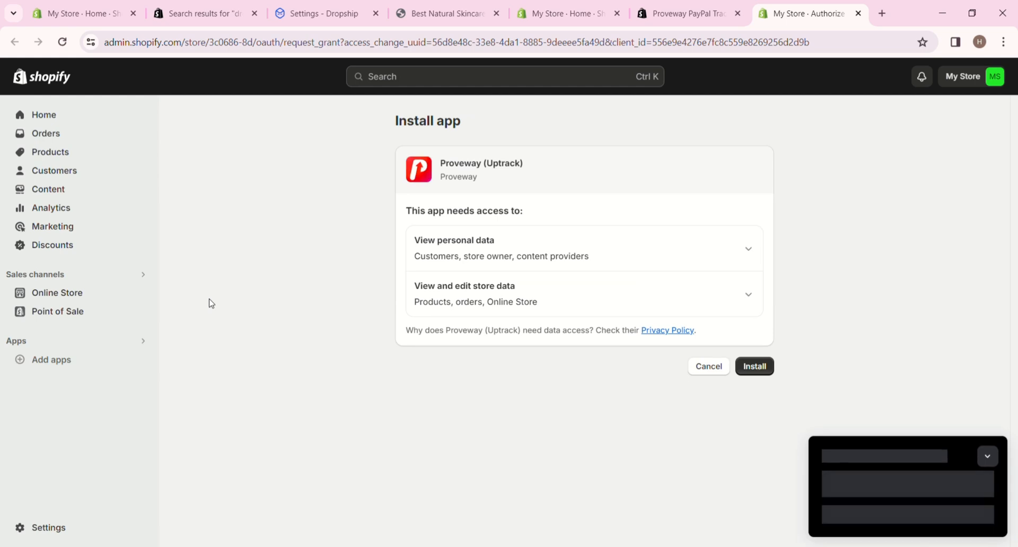
{"action": "left_click", "coordinate": [755, 366]}
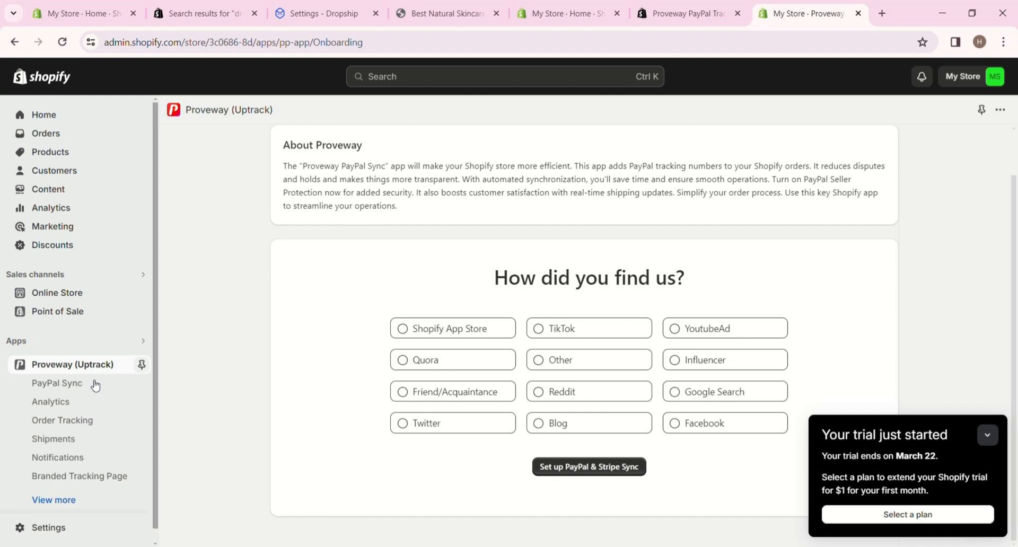
{"action": "left_click", "coordinate": [141, 366]}
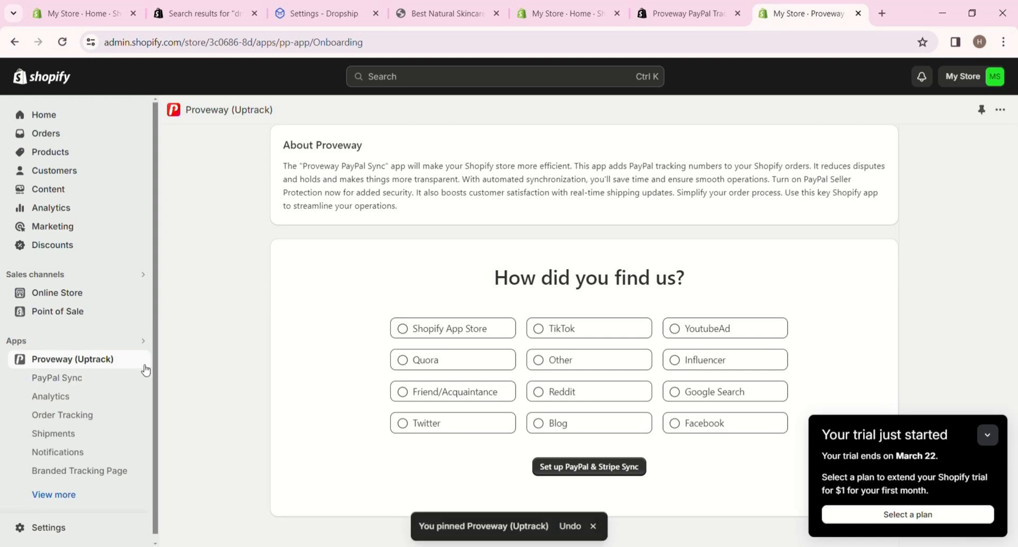
Start Proveway's PayPal & Stripe sync setup and select the Free Plan
{"action": "left_click", "coordinate": [579, 469]}
{"action": "scroll", "coordinate": [578, 472], "scroll_direction": "down", "scroll_amount": 9}
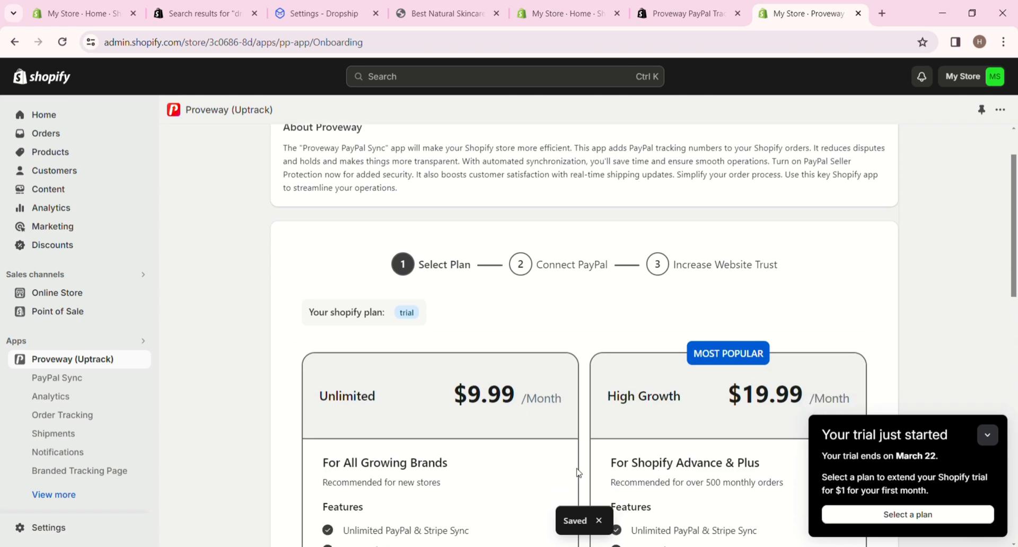
{"action": "scroll", "coordinate": [579, 472], "scroll_direction": "down", "scroll_amount": 5}
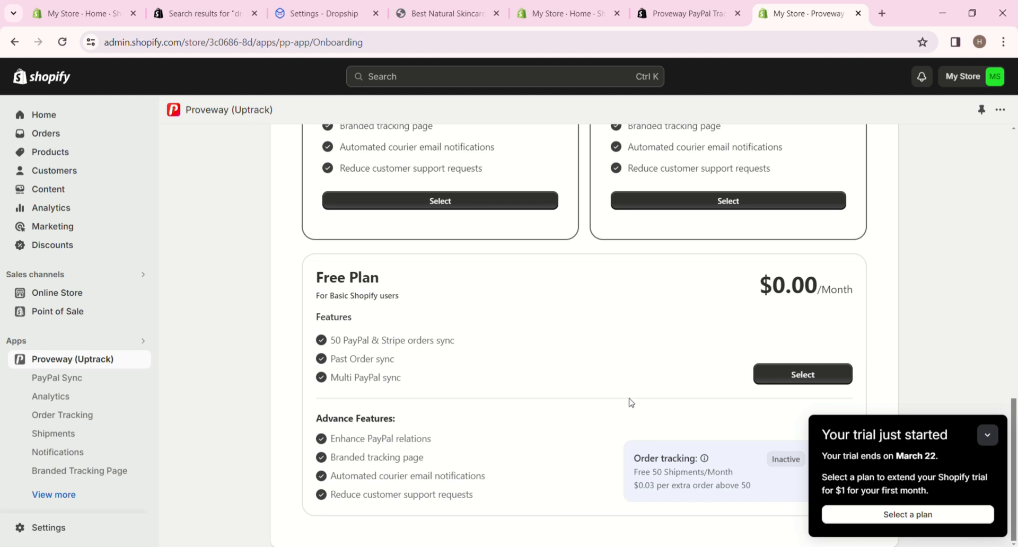
{"action": "left_click", "coordinate": [768, 375]}
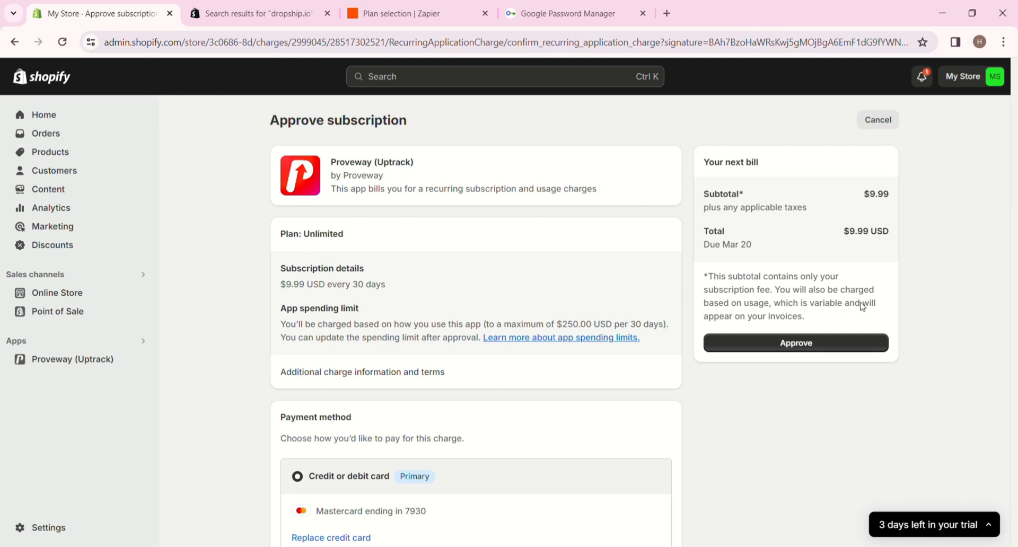
Review the Proveway subscription charge and approve the Unlimited plan at $9.99 USD every 30 days
{"action": "scroll", "coordinate": [199, 488], "scroll_direction": "down", "scroll_amount": 2}
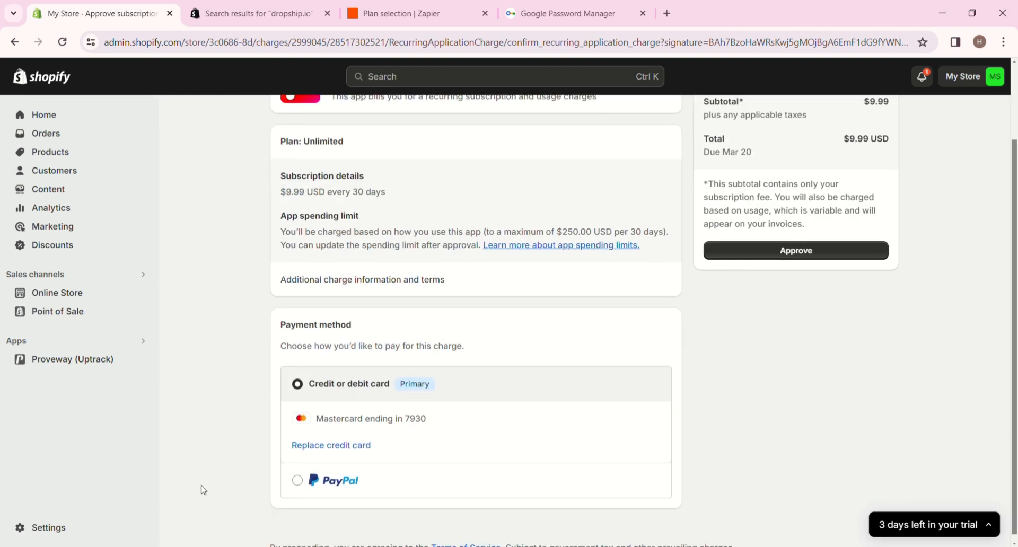
{"action": "scroll", "coordinate": [201, 488], "scroll_direction": "up", "scroll_amount": 2}
{"action": "scroll", "coordinate": [607, 412], "scroll_direction": "down", "scroll_amount": 1}
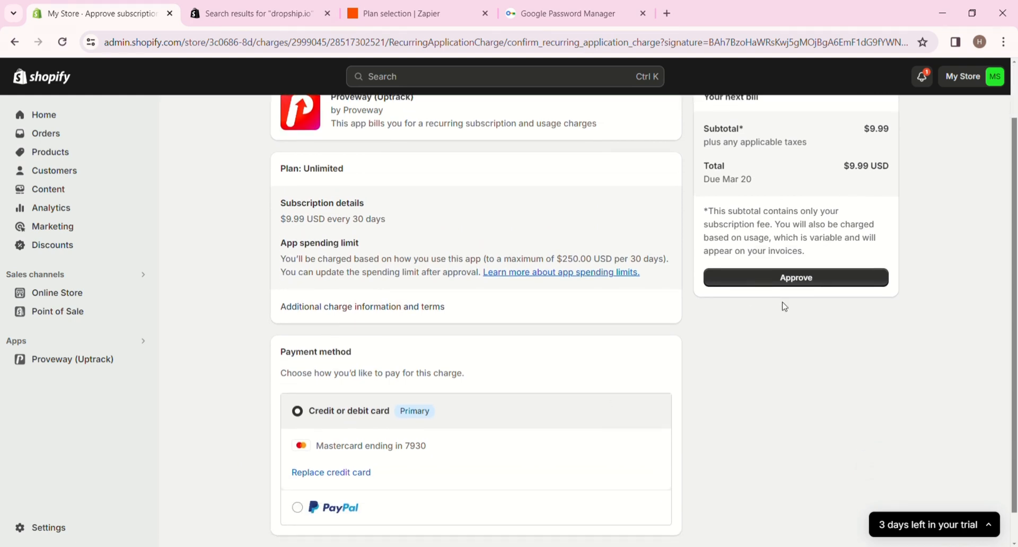
{"action": "left_click", "coordinate": [800, 278]}
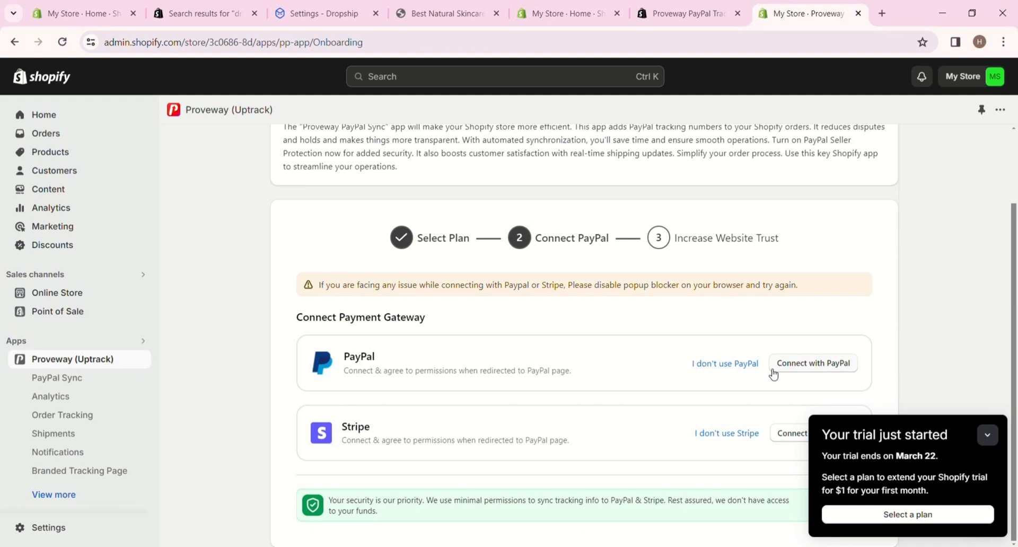
Start connecting PayPal as Proveway's payment gateway and review the courier mapping and digital order sync settings
{"action": "left_click", "coordinate": [809, 368]}
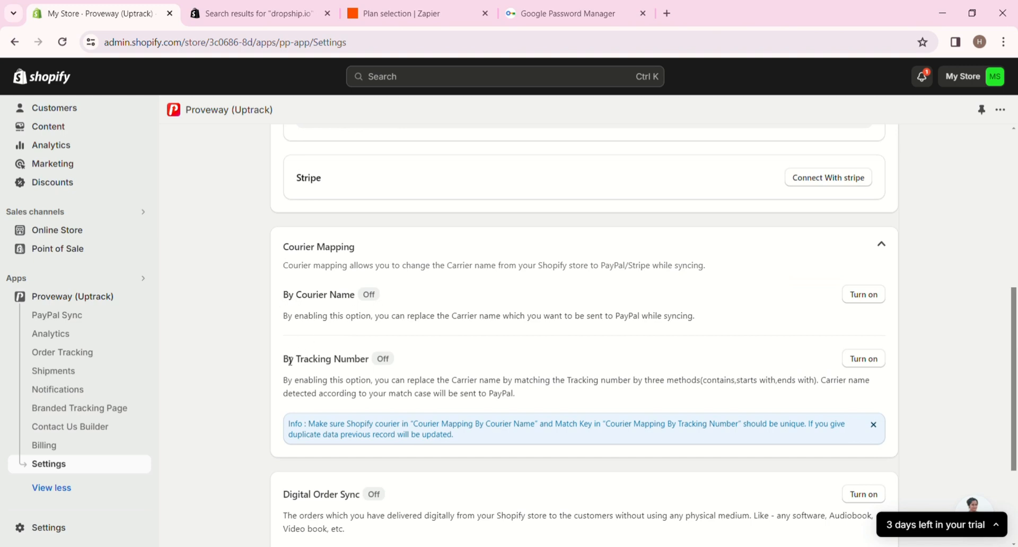
{"action": "scroll", "coordinate": [339, 383], "scroll_direction": "down", "scroll_amount": 2}
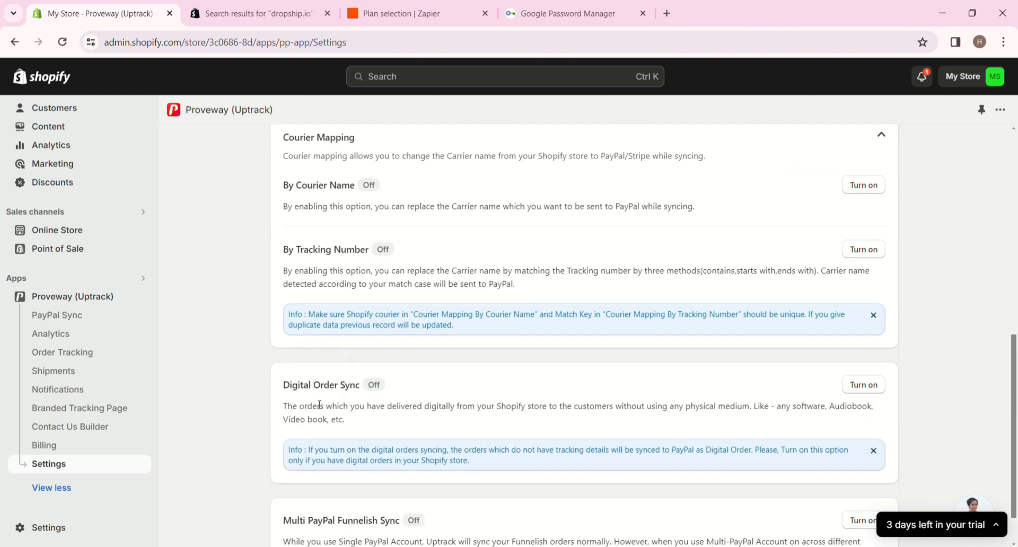
{"action": "scroll", "coordinate": [363, 410], "scroll_direction": "down", "scroll_amount": 1}
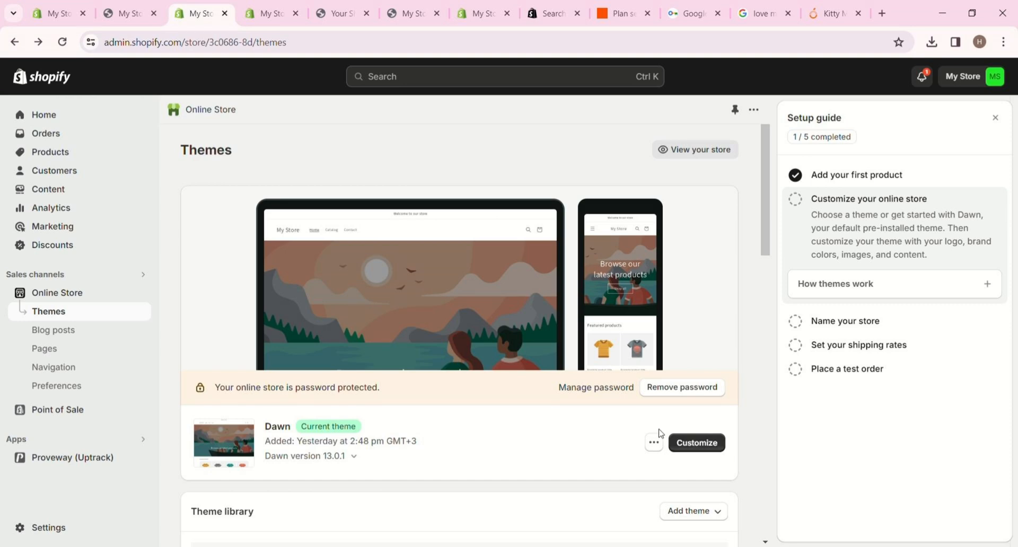
Open the current Dawn theme in the theme editor for customization
{"action": "left_click", "coordinate": [688, 444]}
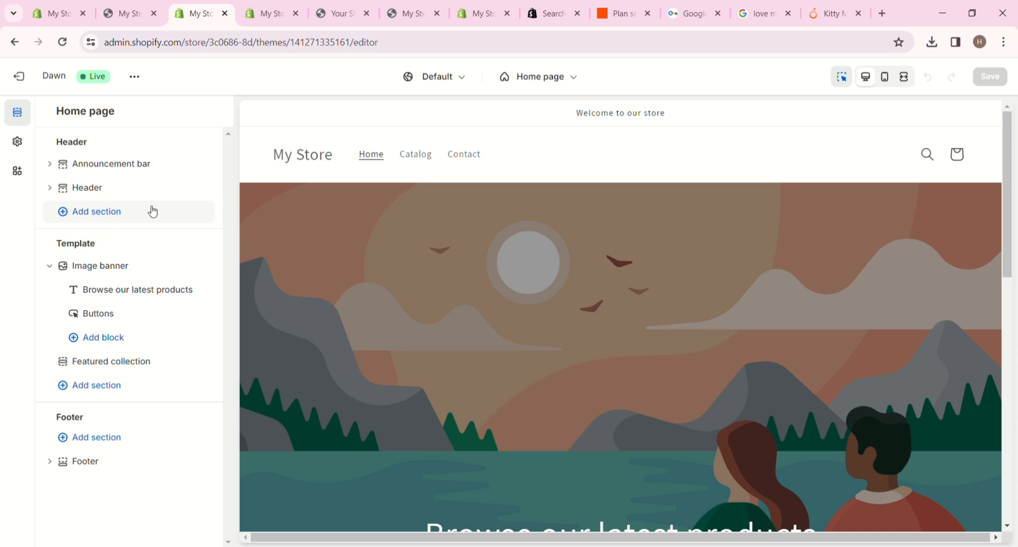
Review the home page's Image banner settings and its Buttons block, including the block's available actions
{"action": "left_click", "coordinate": [171, 212]}
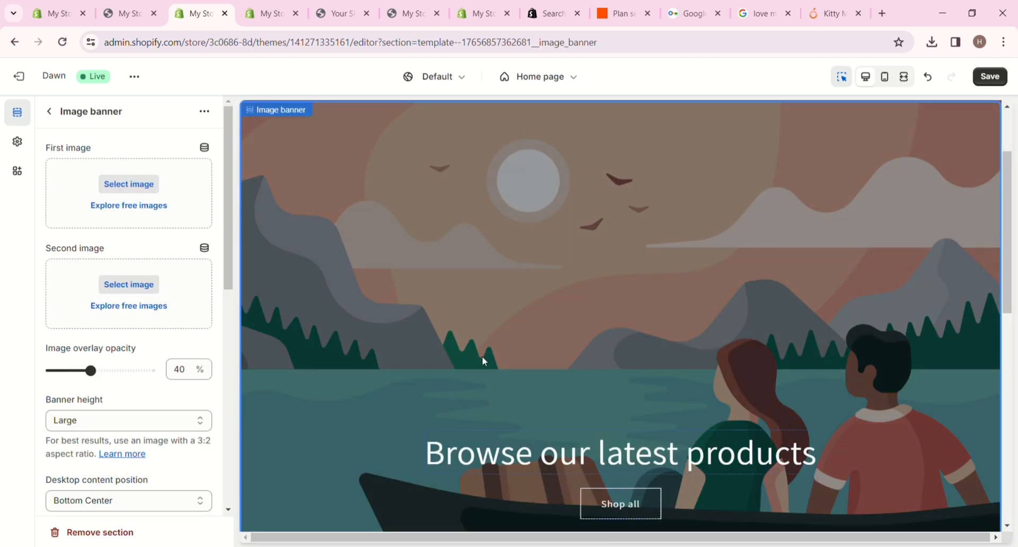
{"action": "left_click", "coordinate": [598, 505]}
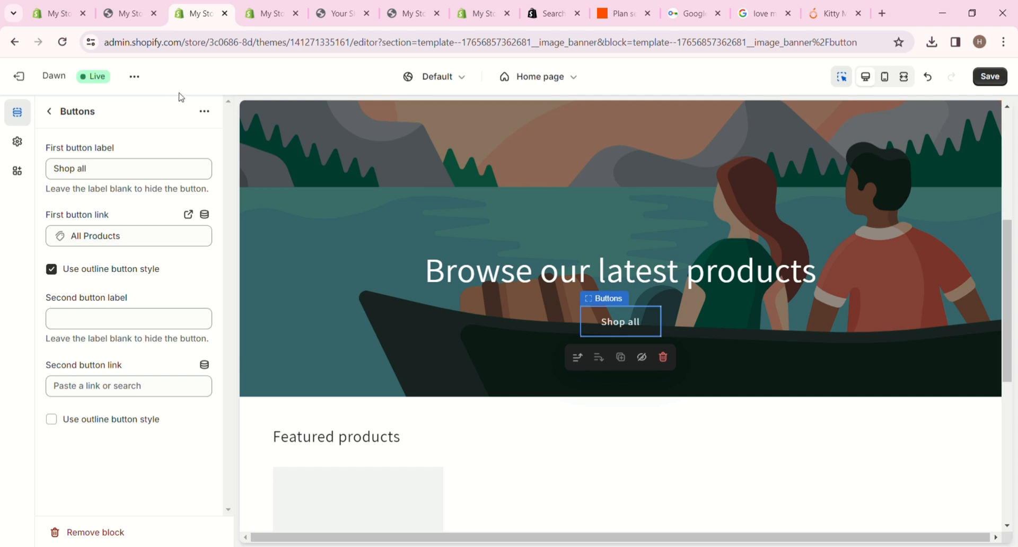
{"action": "left_click", "coordinate": [204, 112]}
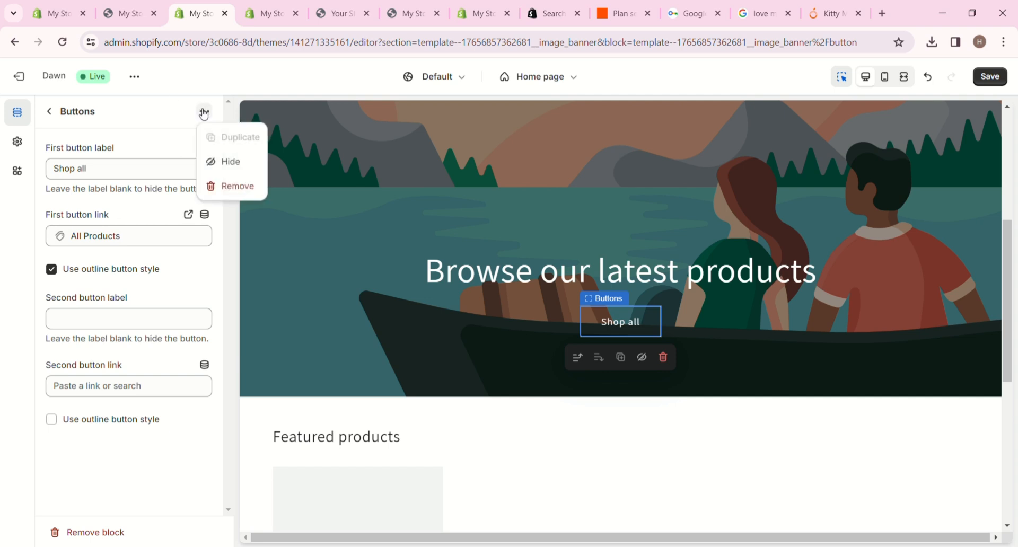
{"action": "left_click", "coordinate": [377, 196]}
{"action": "scroll", "coordinate": [376, 194], "scroll_direction": "up", "scroll_amount": 1}
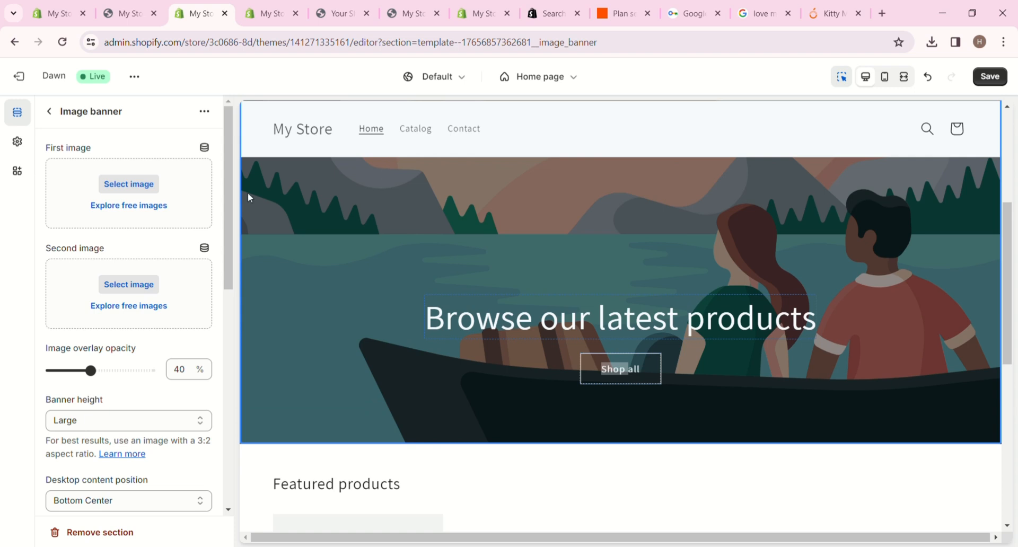
Enable Proveway's Tracking Page app embed and review its text, color, visibility, date, time and language settings
{"action": "left_click", "coordinate": [16, 172]}
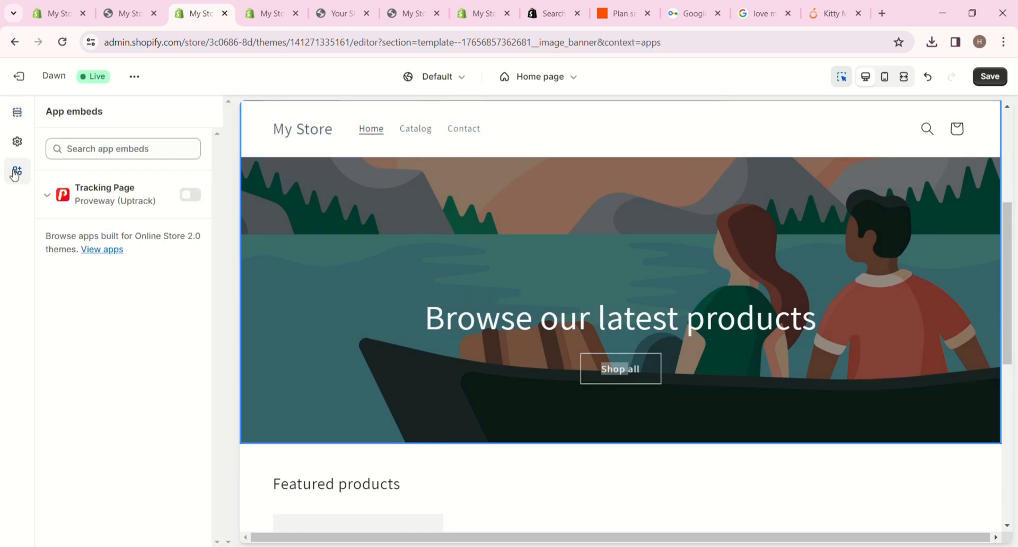
{"action": "left_click", "coordinate": [191, 197]}
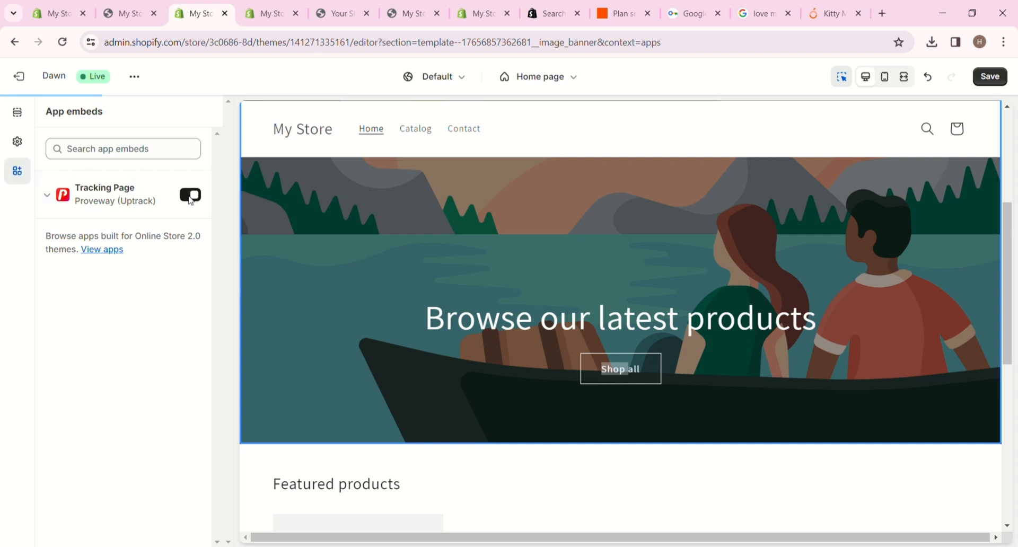
{"action": "left_click", "coordinate": [127, 207]}
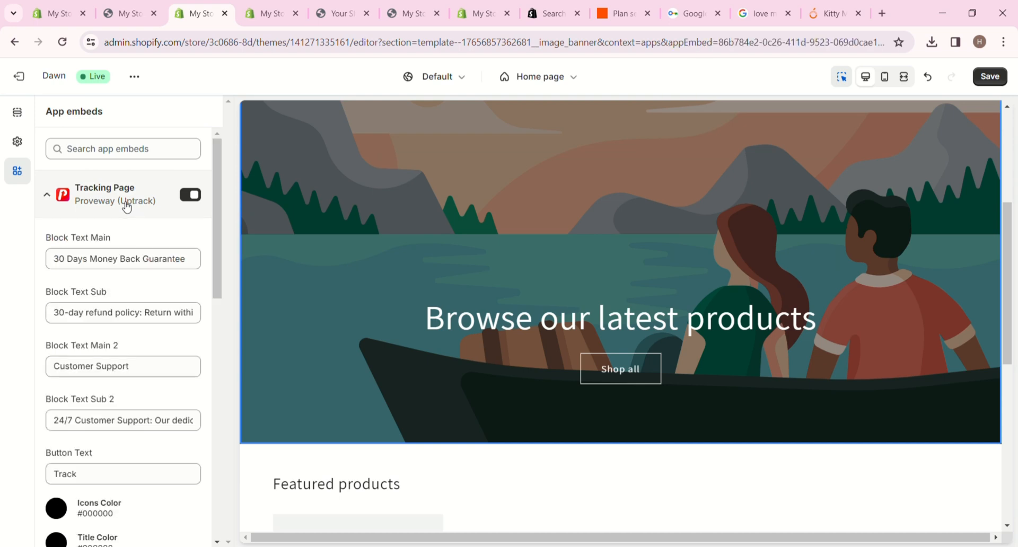
{"action": "scroll", "coordinate": [131, 390], "scroll_direction": "down", "scroll_amount": 12}
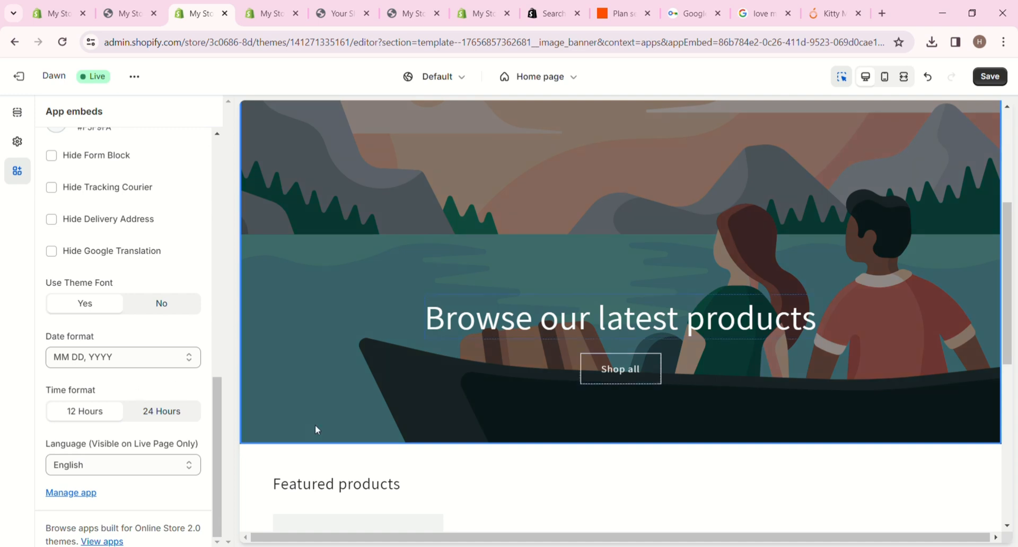
{"action": "scroll", "coordinate": [177, 288], "scroll_direction": "up", "scroll_amount": 10}
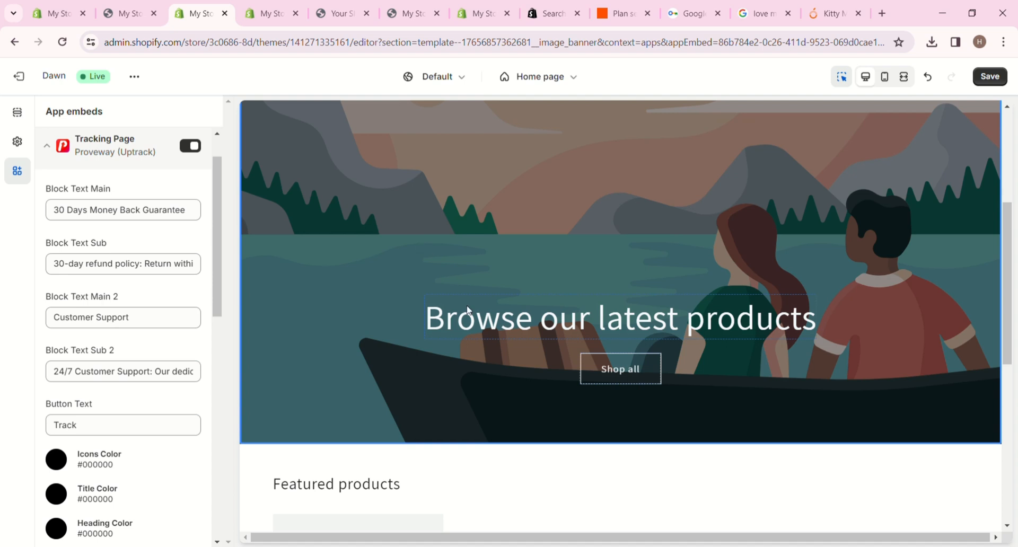
{"action": "scroll", "coordinate": [466, 305], "scroll_direction": "up", "scroll_amount": 5}
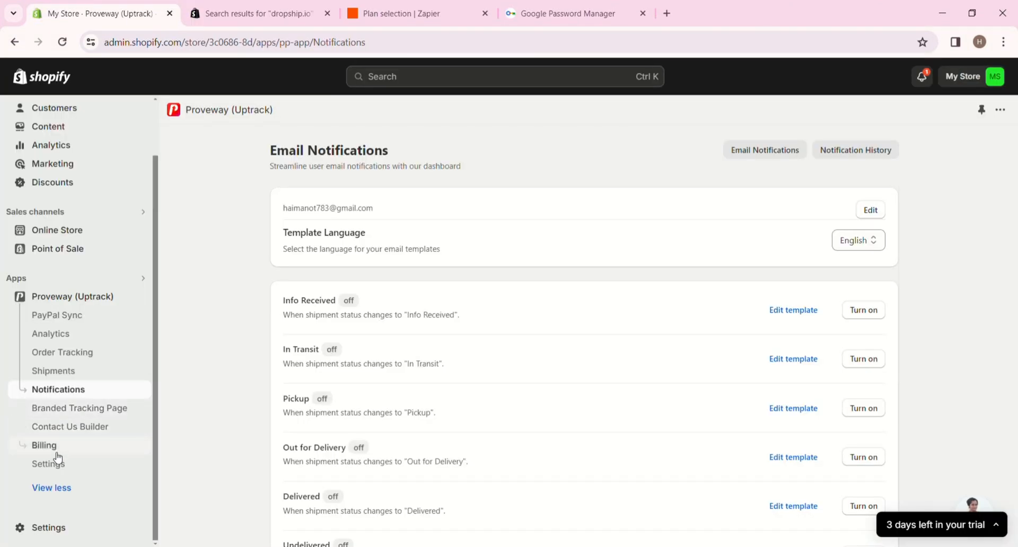
Open the store settings, and start connecting PayPal as the payment gateway in Proveway's onboarding
{"action": "left_click", "coordinate": [41, 527]}
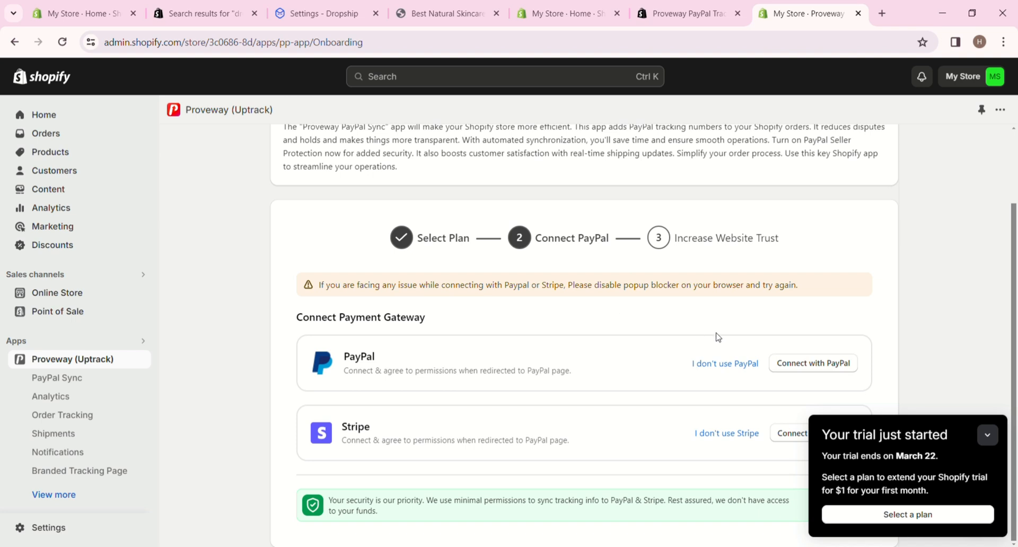
{"action": "left_click", "coordinate": [816, 363]}
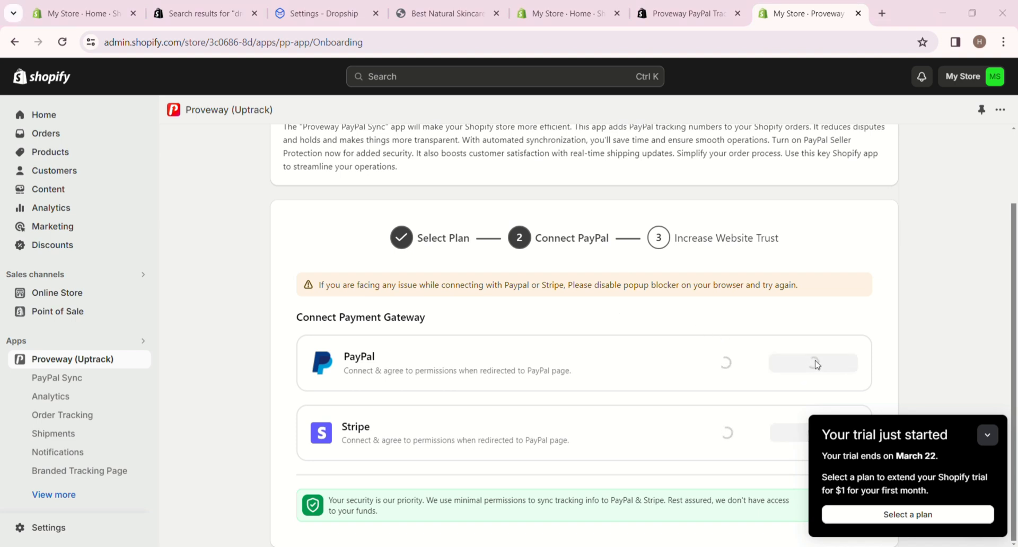